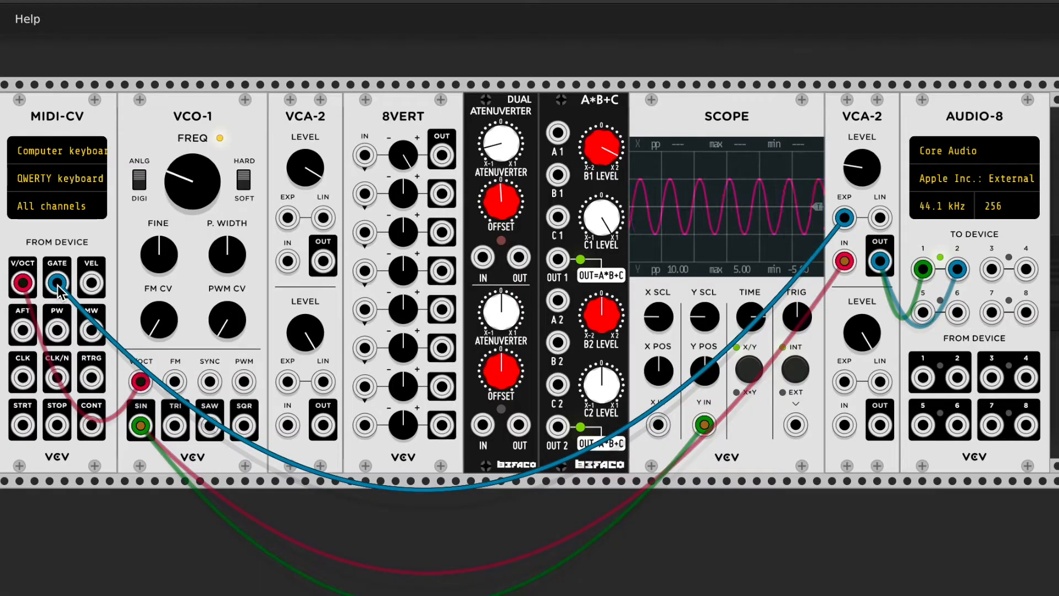
Play a couple of test notes on the computer keyboard to hear the gated sine patch.
{"action": "key", "text": "z"}
{"action": "key", "text": "x"}
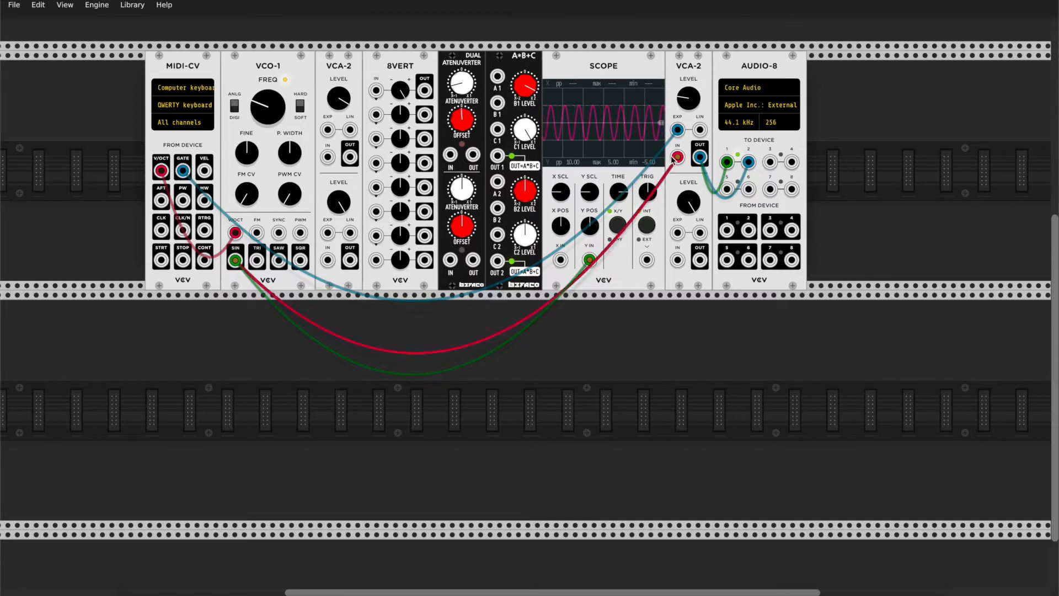
Route the VCO-1 sine through the VCA-2 beside it, feeding that VCA's output to Scope X IN and the output VCA-2's IN.
{"action": "left_click_drag", "start_coordinate": [699, 158], "coordinate": [561, 259]}
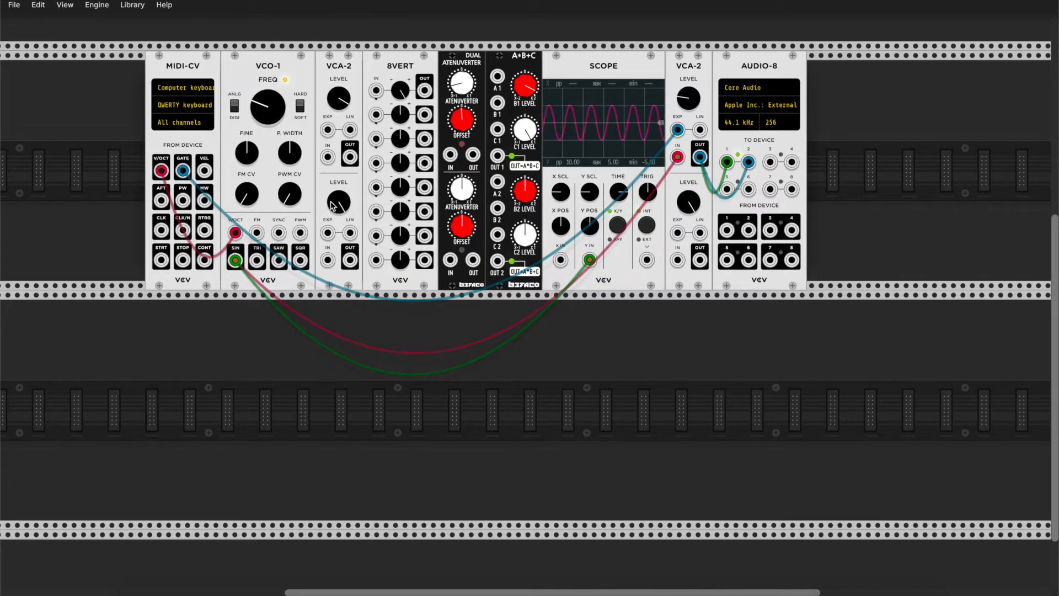
{"action": "left_click_drag", "start_coordinate": [236, 260], "coordinate": [560, 259]}
{"action": "left_click_drag", "start_coordinate": [677, 157], "coordinate": [629, 185]}
{"action": "left_click_drag", "start_coordinate": [349, 157], "coordinate": [678, 156]}
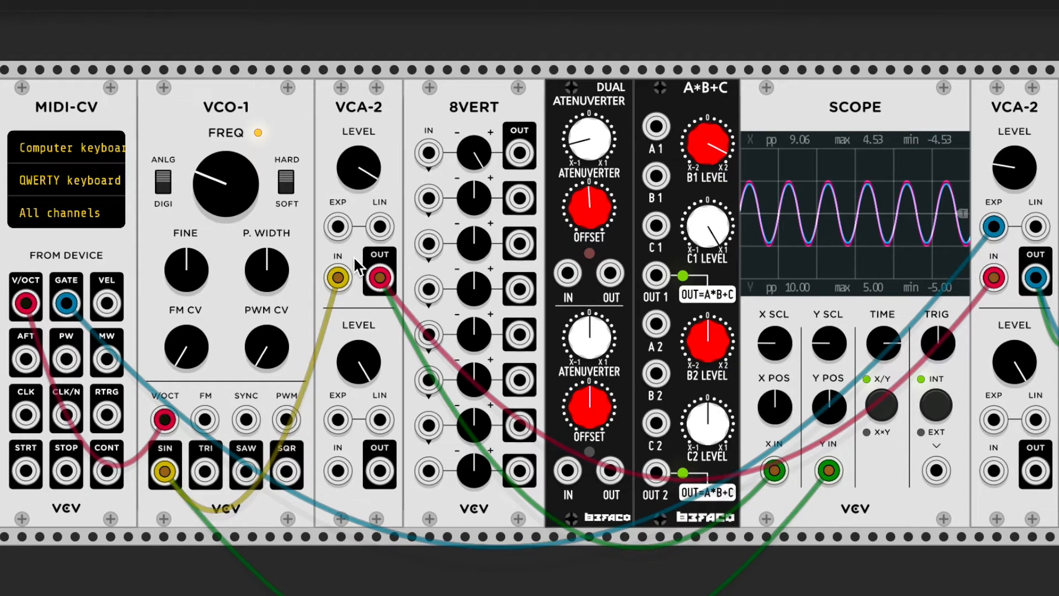
Play test notes and adjust the LEVEL of the VCA-2 beside VCO-1.
{"action": "key", "text": "v"}
{"action": "key", "text": "z"}
{"action": "mouse_move", "coordinate": [358, 168]}
{"action": "left_mouse_down"}
{"action": "mouse_move", "coordinate": [358, 386]}
{"action": "mouse_move", "coordinate": [358, 151]}
{"action": "left_mouse_up"}
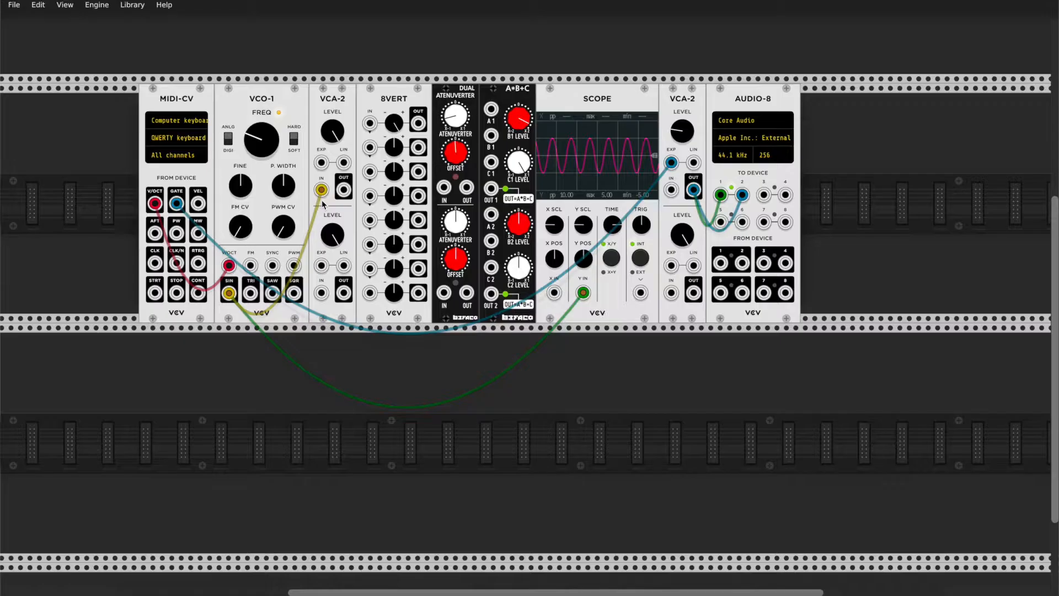
Route the VCO-1 sine through the first 8VERT channel to Scope X IN and the output VCA-2, turning that channel fully negative.
{"action": "left_click_drag", "start_coordinate": [229, 293], "coordinate": [554, 292]}
{"action": "left_click_drag", "start_coordinate": [418, 123], "coordinate": [671, 190]}
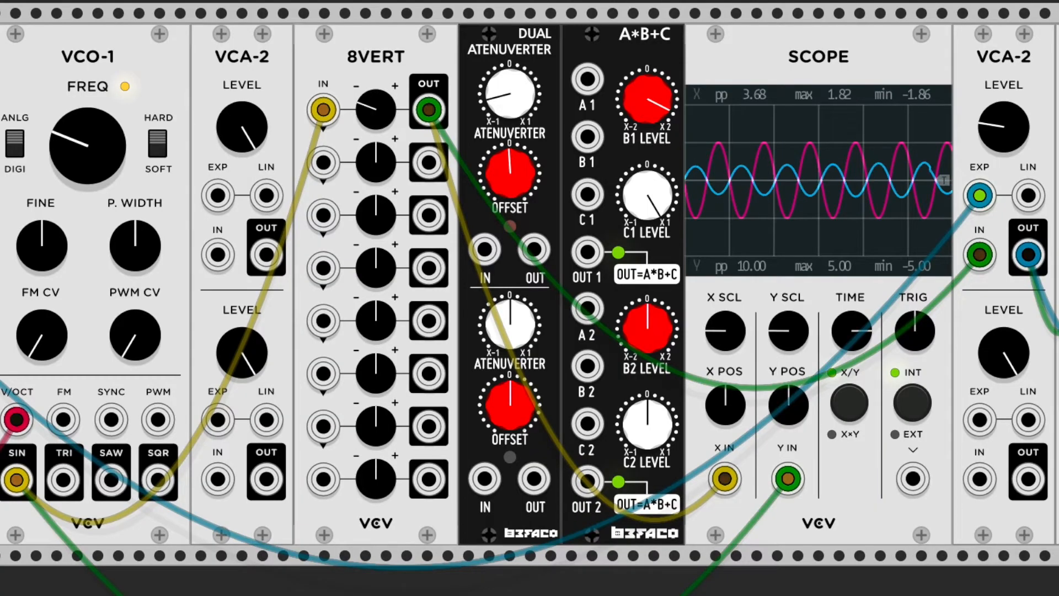
{"action": "left_click_drag", "start_coordinate": [368, 113], "coordinate": [368, 113]}
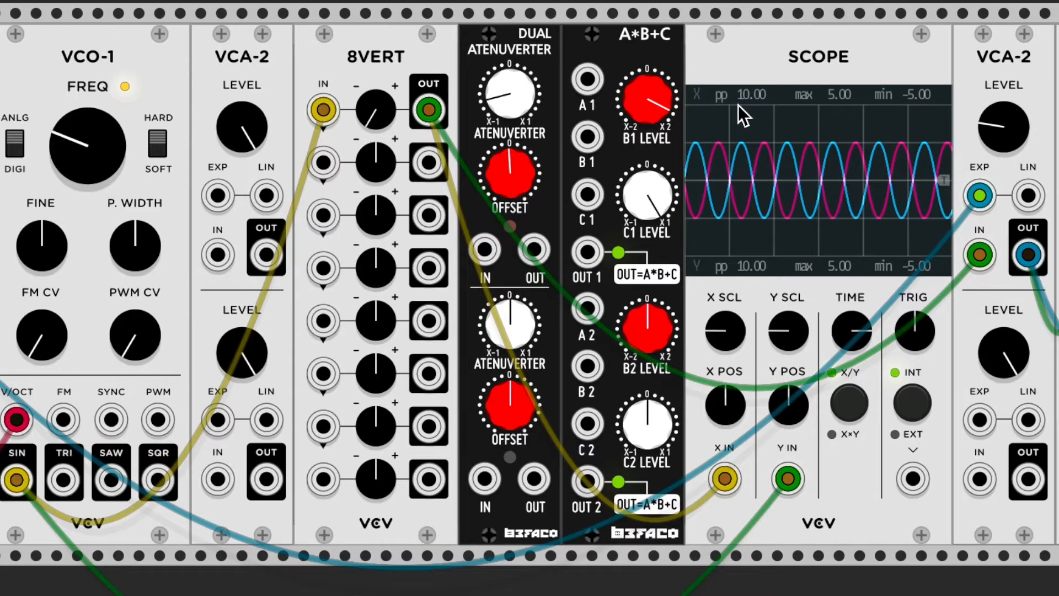
Move the sine cable to the Dual Atenuverter's upper IN and both 8VERT output cables to its upper OUT.
{"action": "left_click_drag", "start_coordinate": [370, 123], "coordinate": [444, 187]}
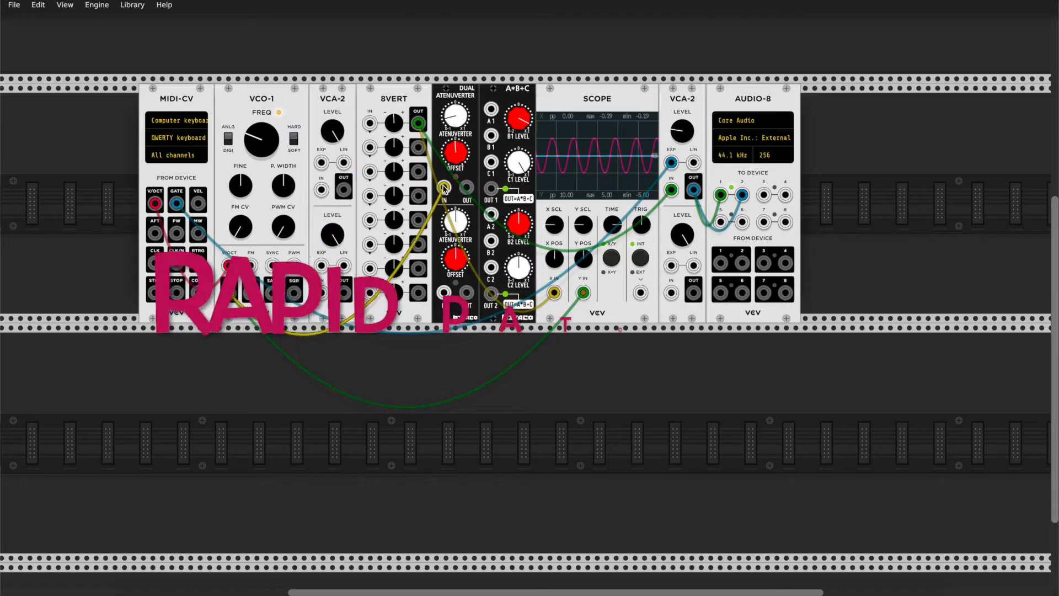
{"action": "left_click_drag", "start_coordinate": [418, 123], "coordinate": [467, 187]}
{"action": "left_click_drag", "start_coordinate": [418, 123], "coordinate": [466, 187]}
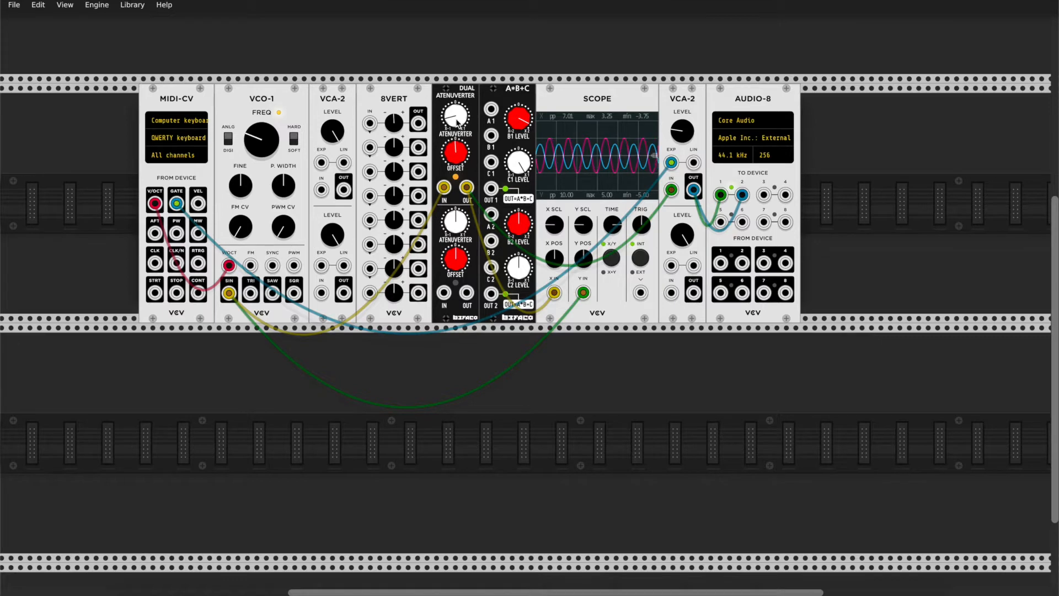
Turn the upper ATENUVERTER knob fully to X1 and sweep its OFFSET through negative and positive values back to near zero.
{"action": "mouse_move", "coordinate": [458, 122]}
{"action": "left_mouse_down"}
{"action": "mouse_move", "coordinate": [458, 139]}
{"action": "mouse_move", "coordinate": [458, 99]}
{"action": "mouse_move", "coordinate": [455, 154]}
{"action": "left_mouse_up"}
{"action": "left_click_drag", "start_coordinate": [456, 115], "coordinate": [456, 105]}
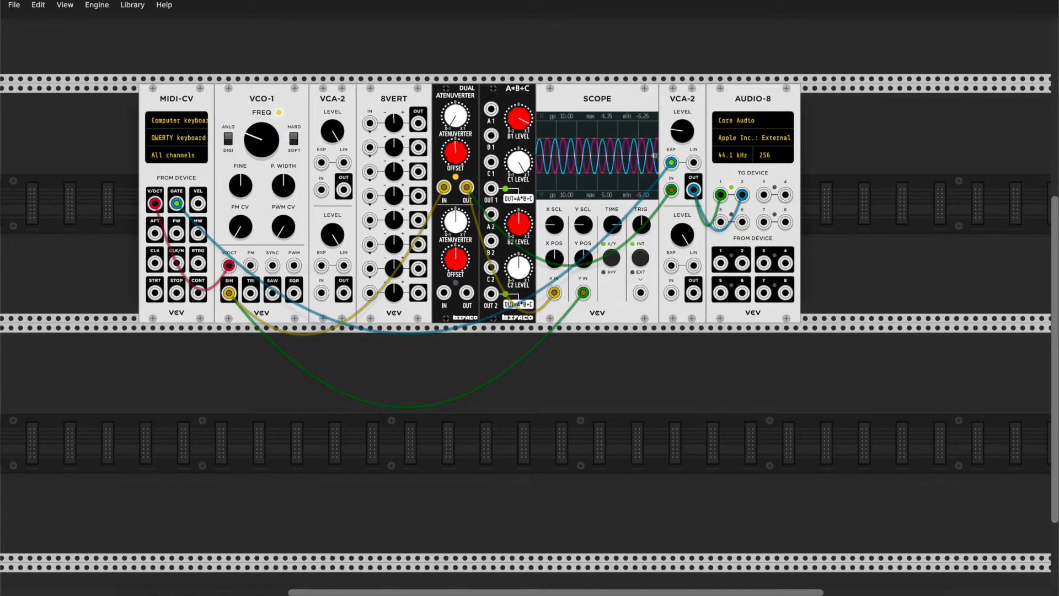
{"action": "left_click_drag", "start_coordinate": [456, 116], "coordinate": [456, 55]}
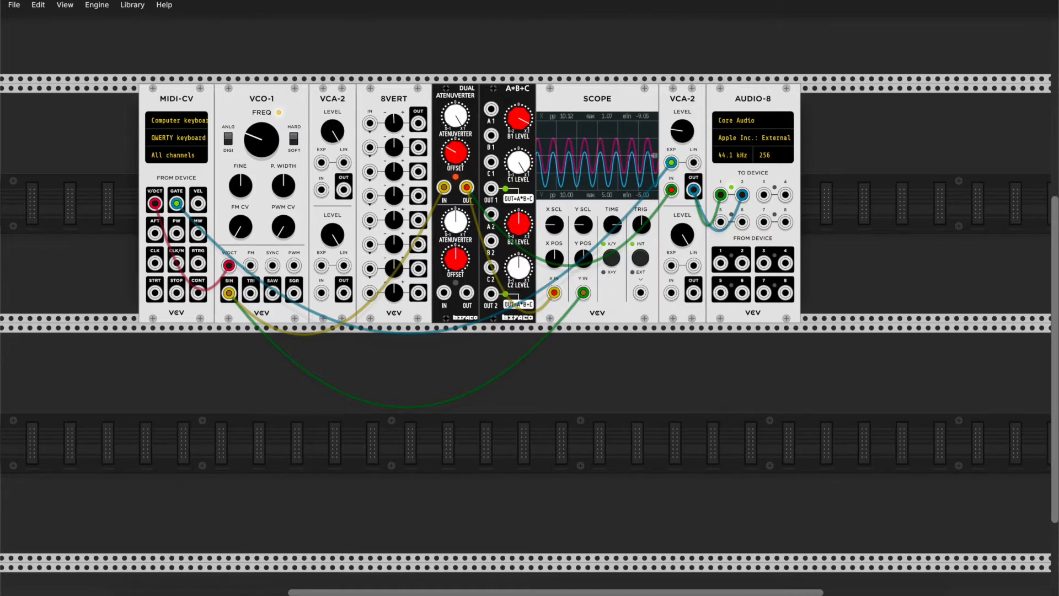
{"action": "left_click_drag", "start_coordinate": [455, 152], "coordinate": [455, 104]}
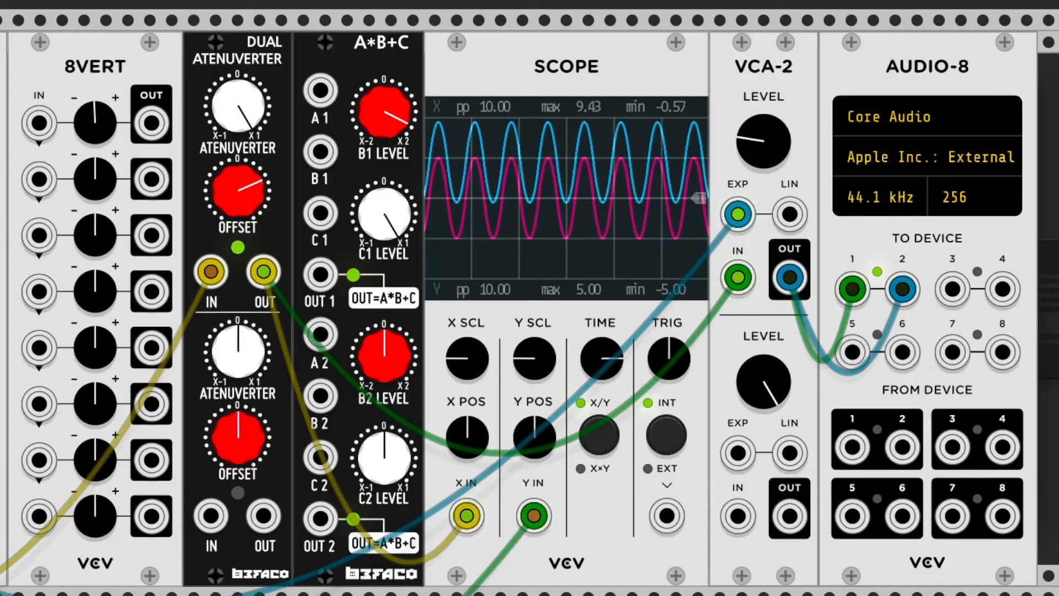
{"action": "mouse_move", "coordinate": [237, 191]}
{"action": "left_mouse_down"}
{"action": "mouse_move", "coordinate": [237, 217]}
{"action": "mouse_move", "coordinate": [237, 169]}
{"action": "mouse_move", "coordinate": [237, 187]}
{"action": "left_mouse_up"}
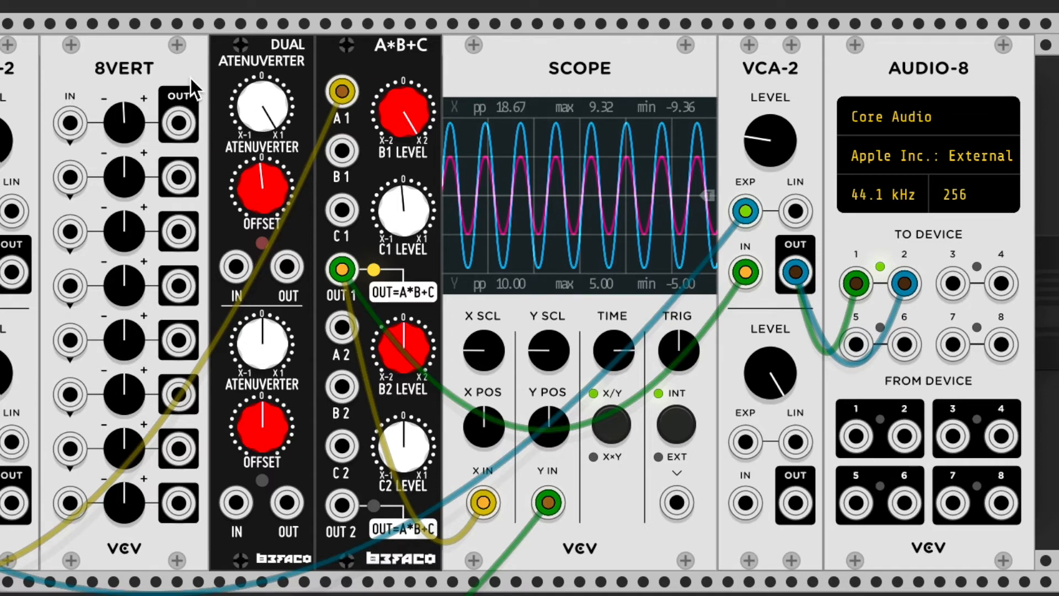
Patch the MIDI-CV GATE into the A*B+C module's B1 input and sweep the B1 and C1 levels.
{"action": "left_click_drag", "start_coordinate": [399, 122], "coordinate": [398, 185]}
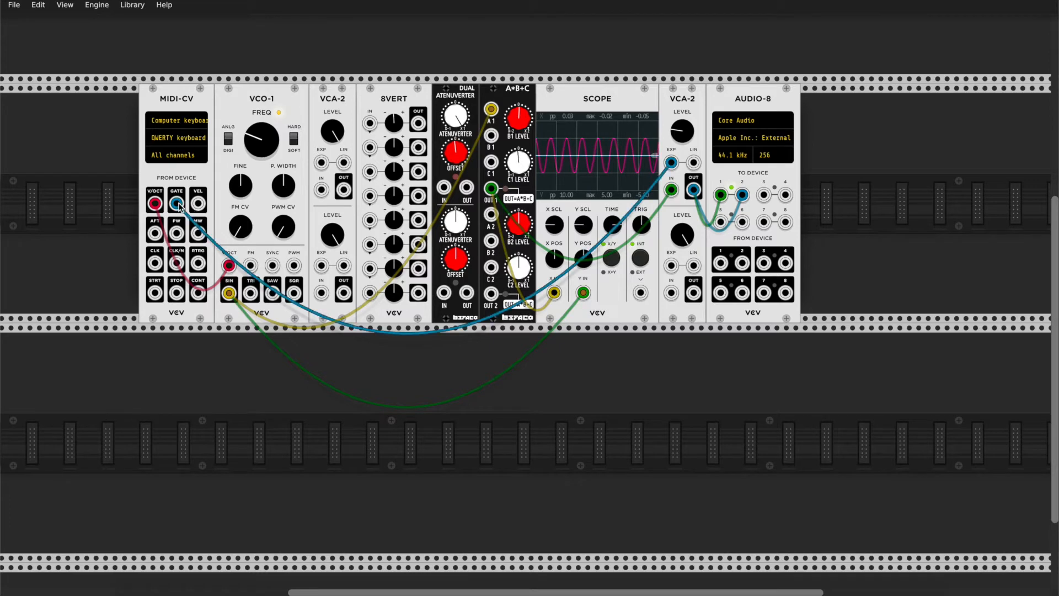
{"action": "mouse_move", "coordinate": [177, 204]}
{"action": "left_mouse_down"}
{"action": "mouse_move", "coordinate": [286, 259]}
{"action": "mouse_move", "coordinate": [493, 136]}
{"action": "mouse_move", "coordinate": [518, 108]}
{"action": "mouse_move", "coordinate": [519, 66]}
{"action": "left_mouse_up"}
{"action": "left_click_drag", "start_coordinate": [518, 118], "coordinate": [519, 98]}
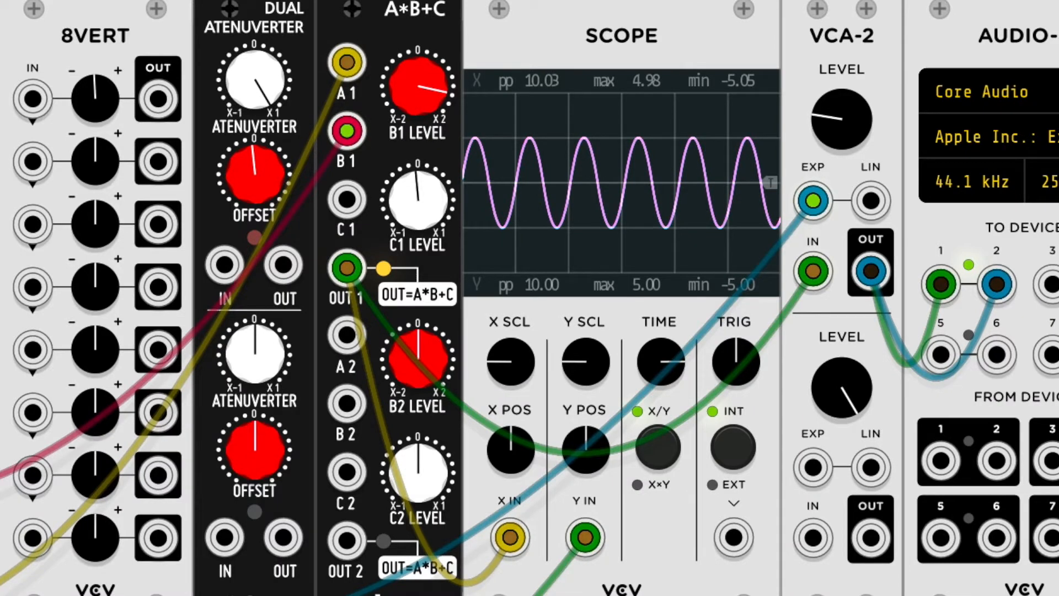
{"action": "mouse_move", "coordinate": [418, 86]}
{"action": "left_mouse_down"}
{"action": "mouse_move", "coordinate": [418, 44]}
{"action": "mouse_move", "coordinate": [418, 83]}
{"action": "mouse_move", "coordinate": [406, 92]}
{"action": "left_mouse_up"}
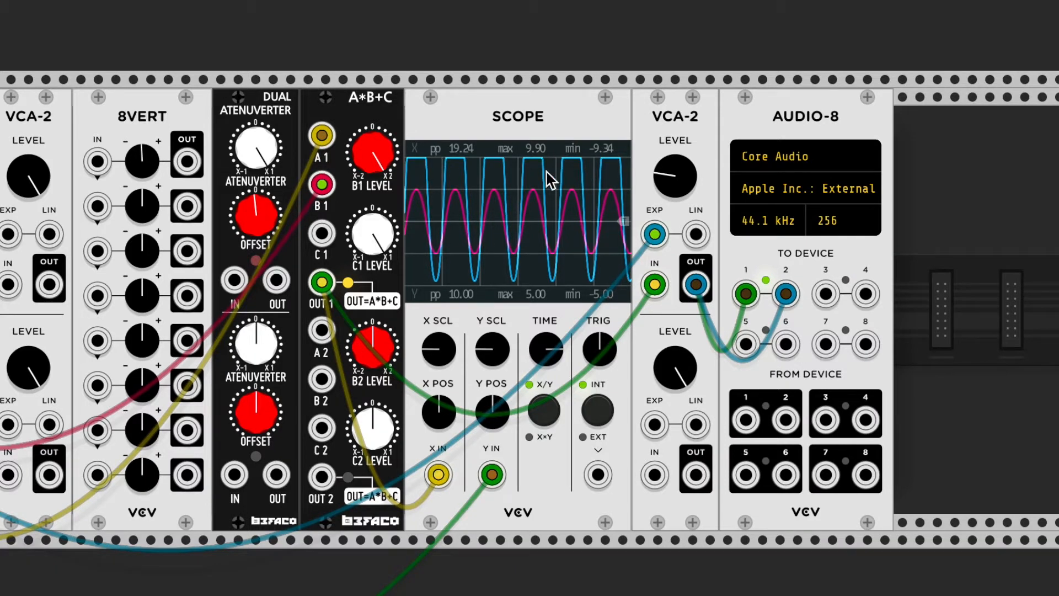
{"action": "mouse_move", "coordinate": [372, 234]}
{"action": "left_mouse_down"}
{"action": "mouse_move", "coordinate": [373, 259]}
{"action": "mouse_move", "coordinate": [373, 245]}
{"action": "left_mouse_up"}
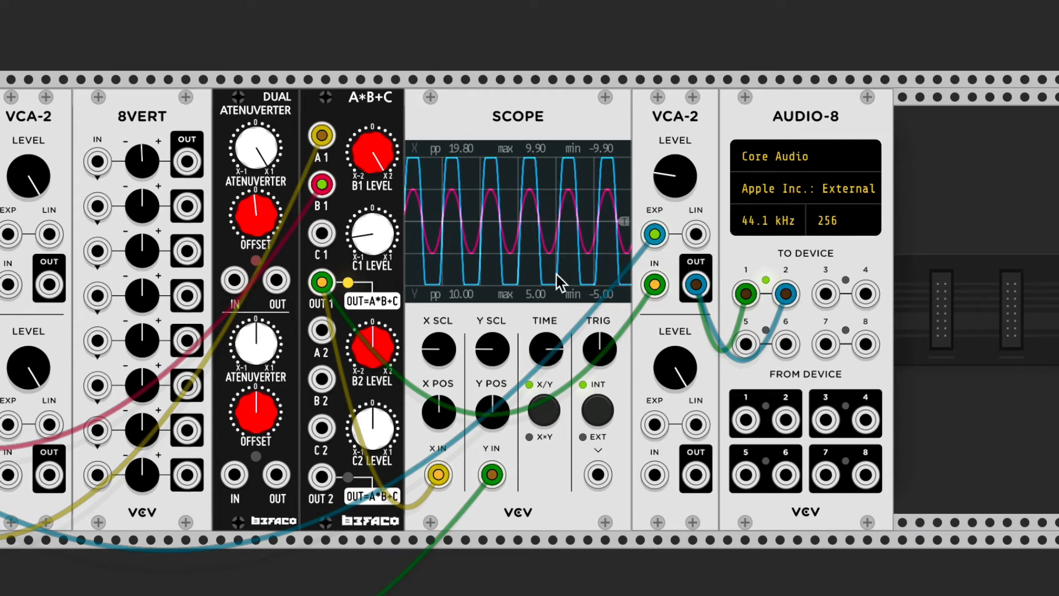
{"action": "left_click_drag", "start_coordinate": [390, 247], "coordinate": [390, 232]}
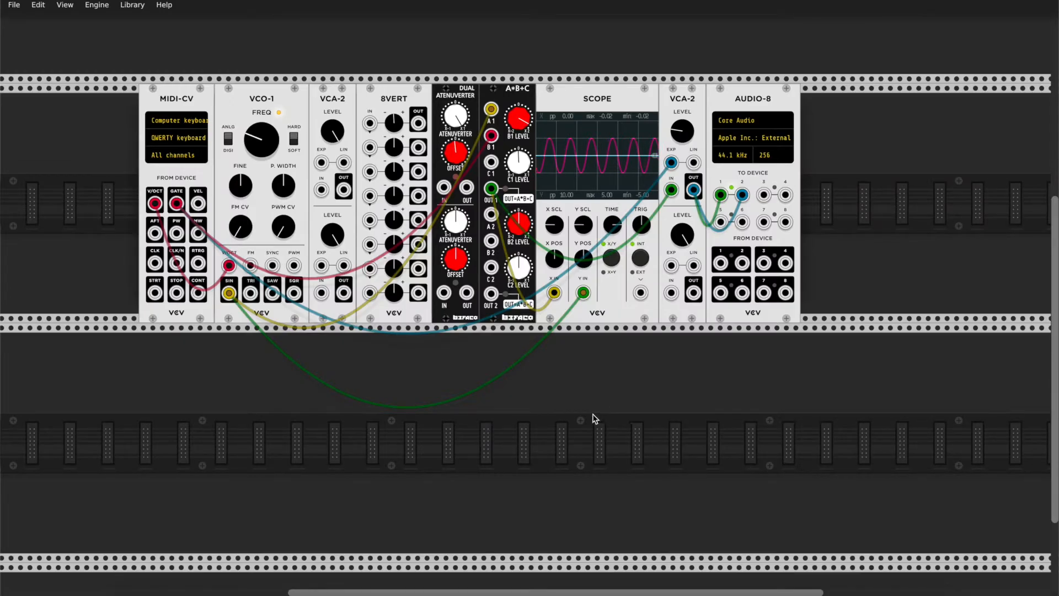
Add an LFO-1 and a Scope in the row below MIDI-CV, with the LFO's SIN output patched to the Scope's Y IN.
{"action": "right_click", "coordinate": [593, 416]}
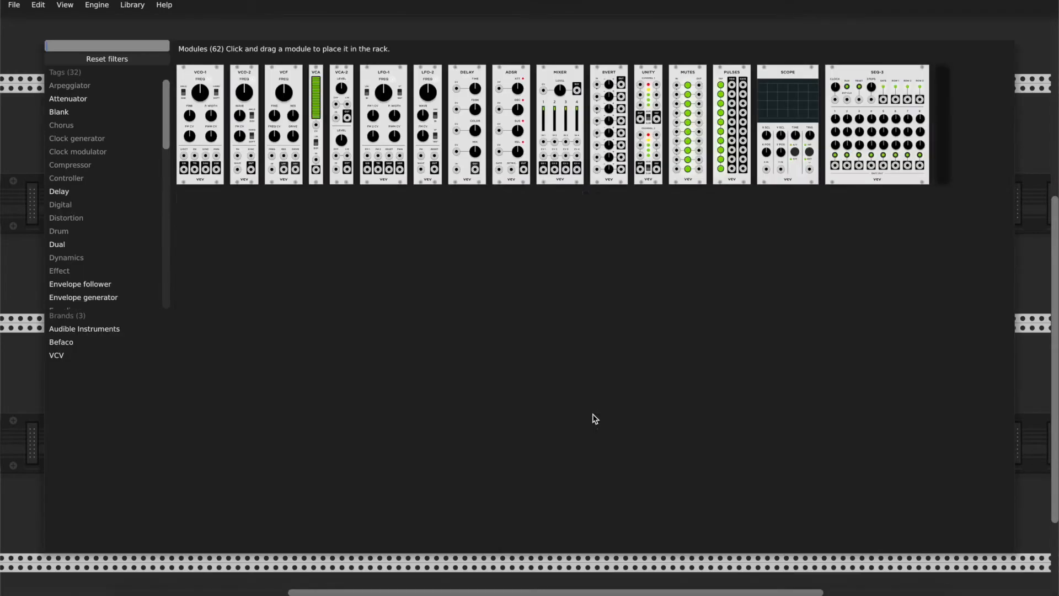
{"action": "left_click_drag", "start_coordinate": [383, 80], "coordinate": [174, 491]}
{"action": "scroll", "coordinate": [343, 508], "scroll_direction": "down", "scroll_amount": 5}
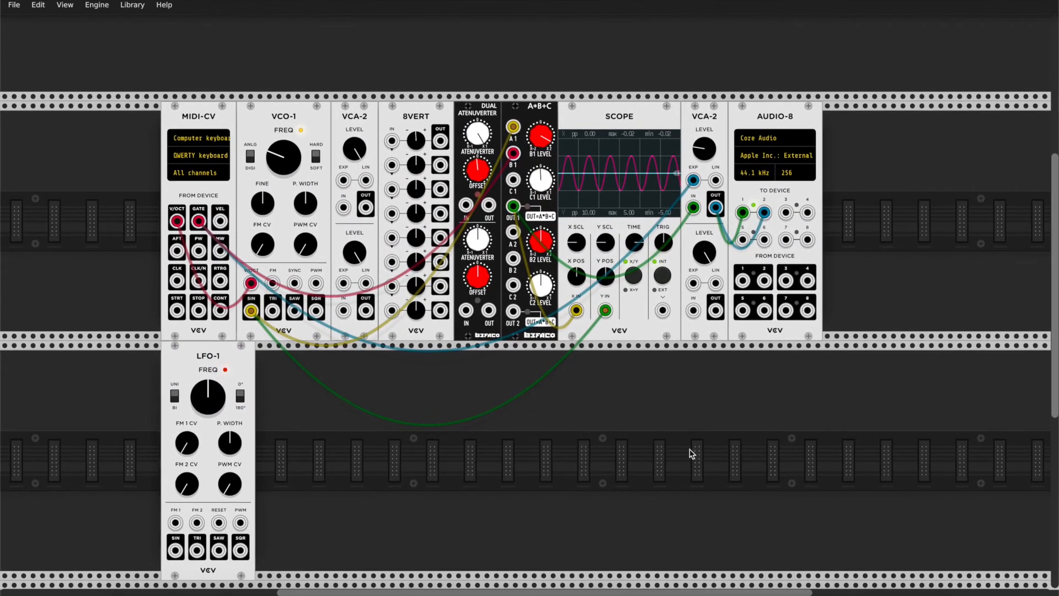
{"action": "scroll", "coordinate": [690, 469], "scroll_direction": "down", "scroll_amount": 2}
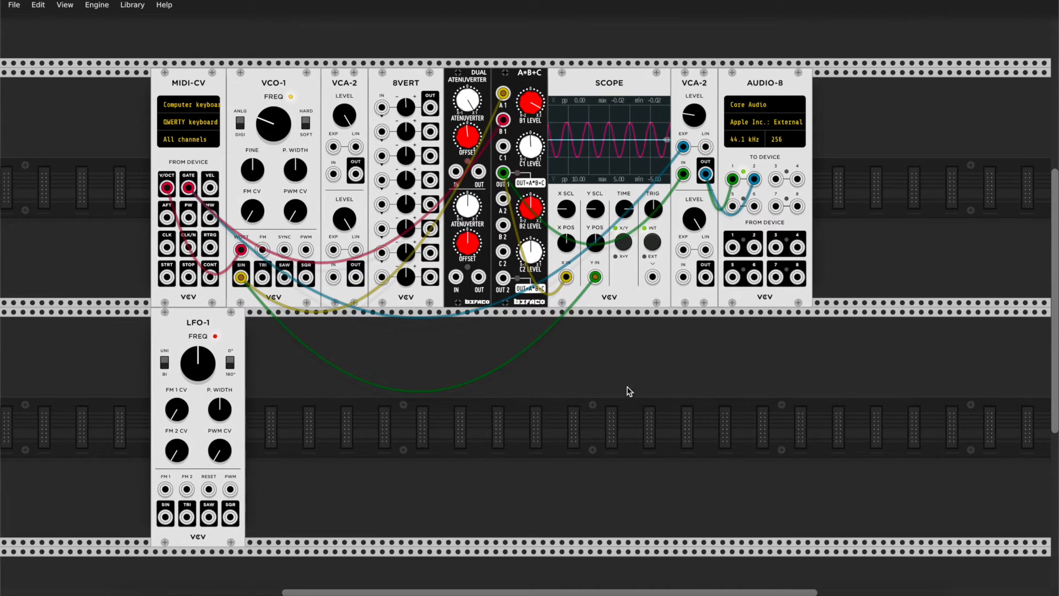
{"action": "right_click", "coordinate": [625, 365]}
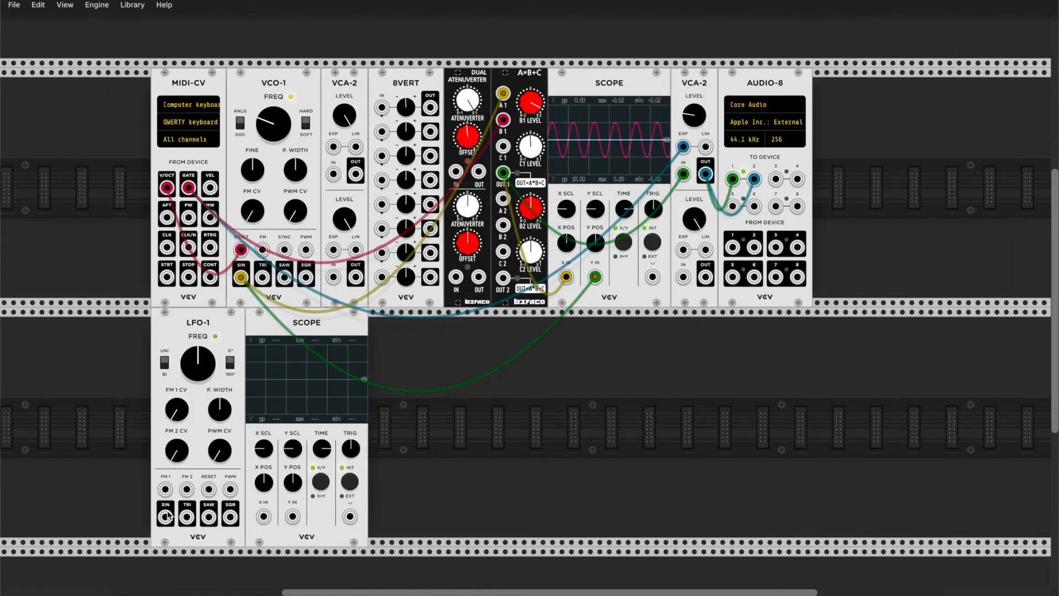
{"action": "mouse_move", "coordinate": [166, 517]}
{"action": "left_mouse_down"}
{"action": "mouse_move", "coordinate": [199, 551]}
{"action": "mouse_move", "coordinate": [264, 560]}
{"action": "mouse_move", "coordinate": [292, 516]}
{"action": "left_mouse_up"}
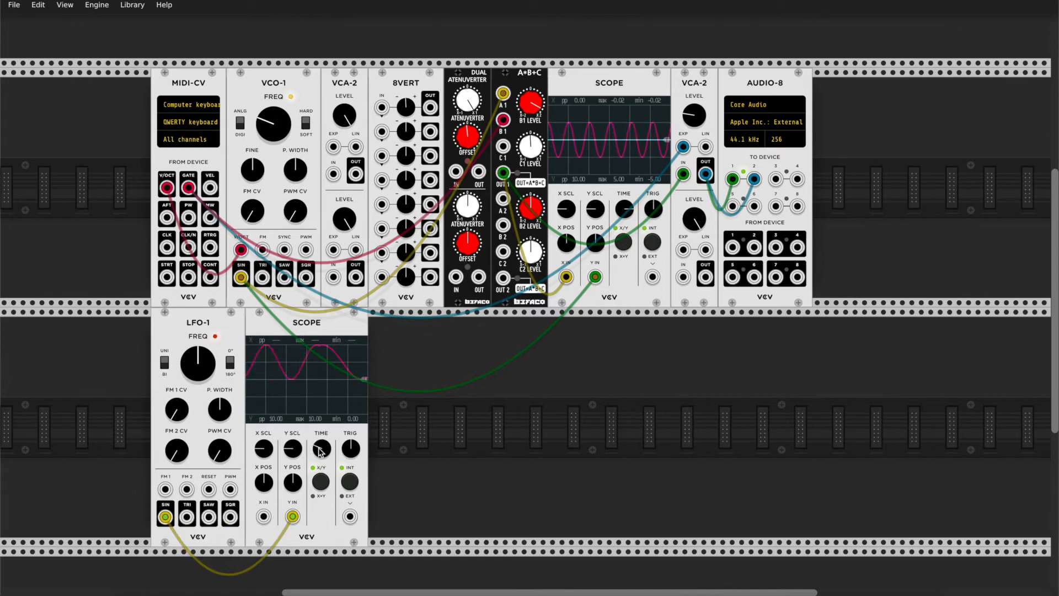
Add a Random module beside the lower Scope, with its STEP output patched to X IN and its RATE raised.
{"action": "key", "text": "Return"}
{"action": "left_click", "coordinate": [361, 236]}
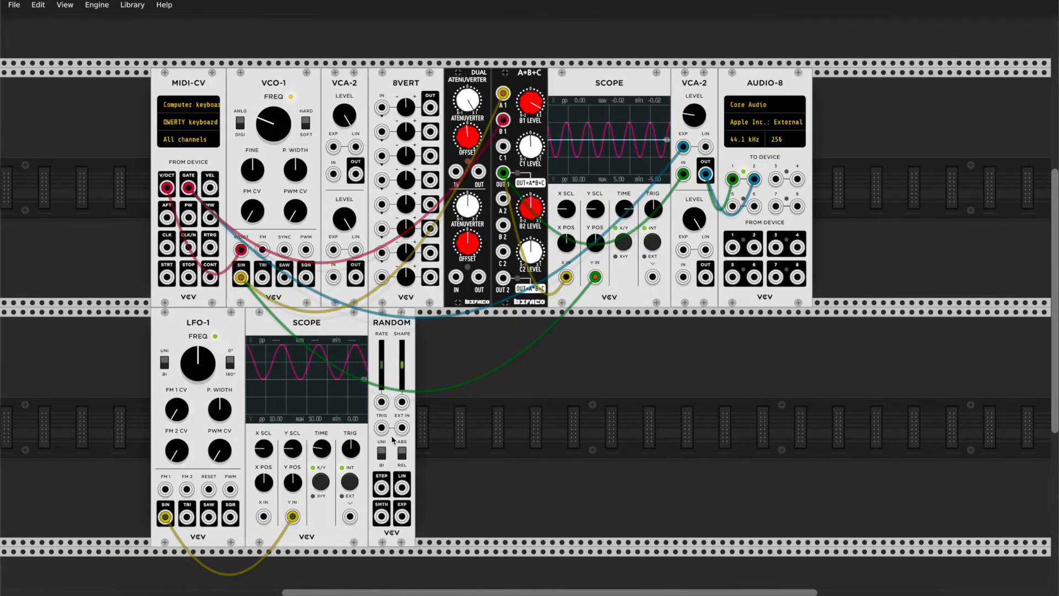
{"action": "left_click_drag", "start_coordinate": [381, 487], "coordinate": [385, 492]}
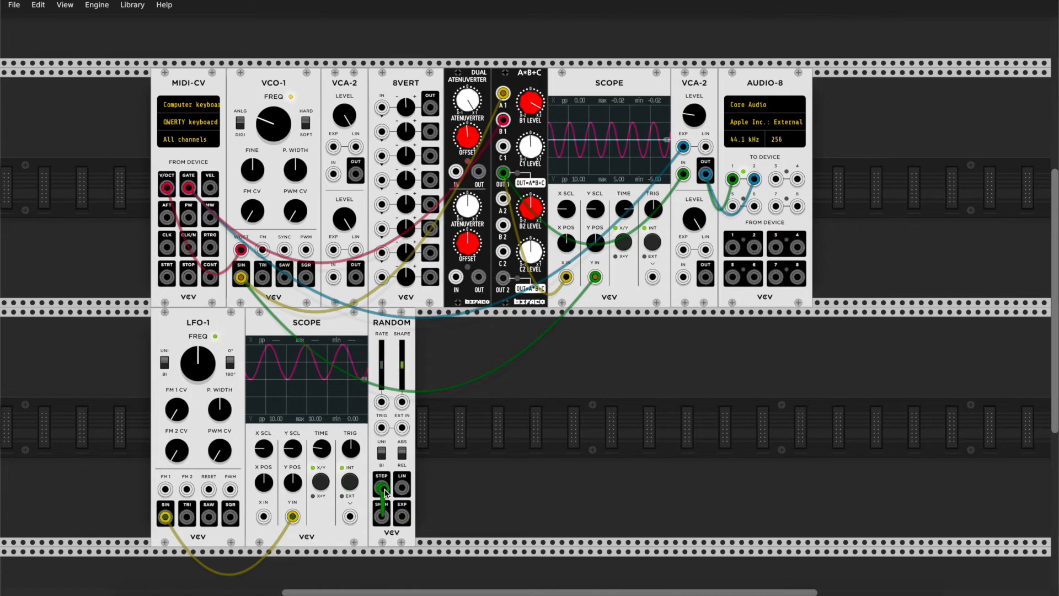
{"action": "left_click_drag", "start_coordinate": [277, 519], "coordinate": [265, 519]}
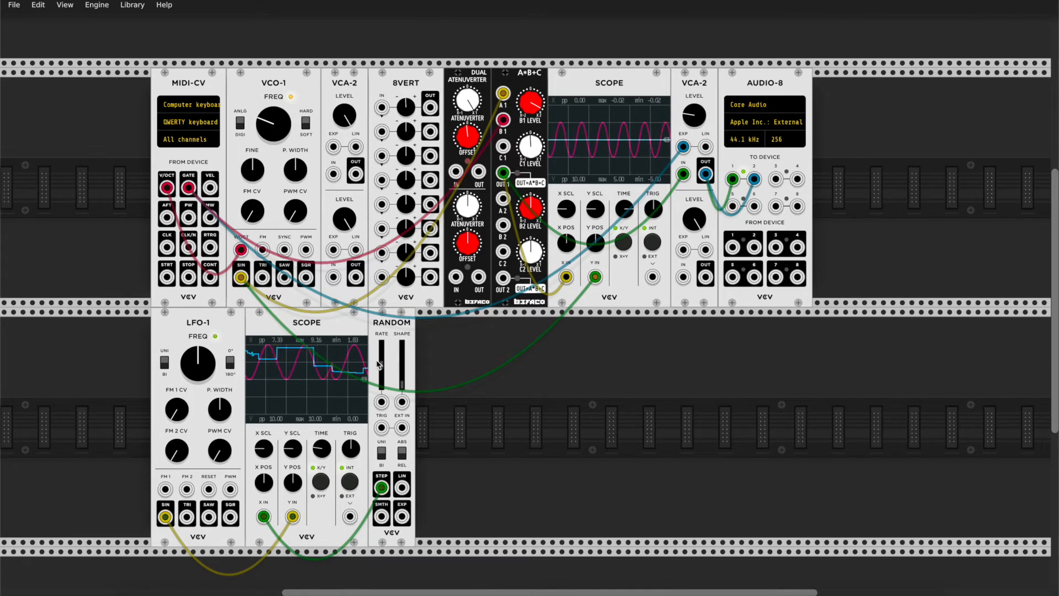
{"action": "left_click_drag", "start_coordinate": [385, 369], "coordinate": [384, 363]}
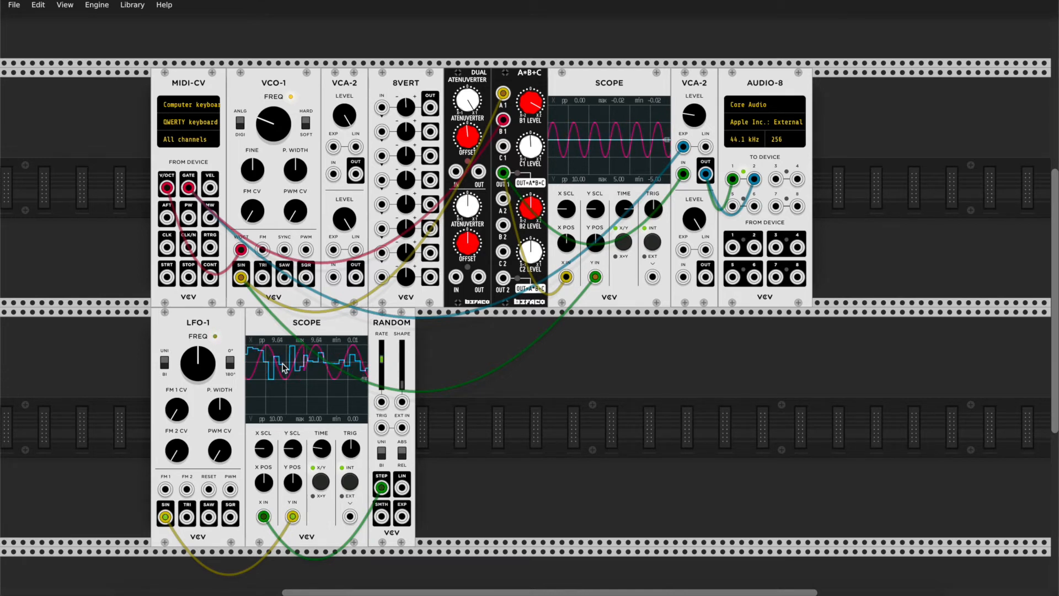
Recable Random's STEP output to the lower Scope's X IN and also patch it to LFO-1's FM 1 input.
{"action": "left_click_drag", "start_coordinate": [264, 516], "coordinate": [275, 524]}
{"action": "left_click_drag", "start_coordinate": [381, 487], "coordinate": [264, 516]}
{"action": "left_click_drag", "start_coordinate": [383, 489], "coordinate": [165, 489]}
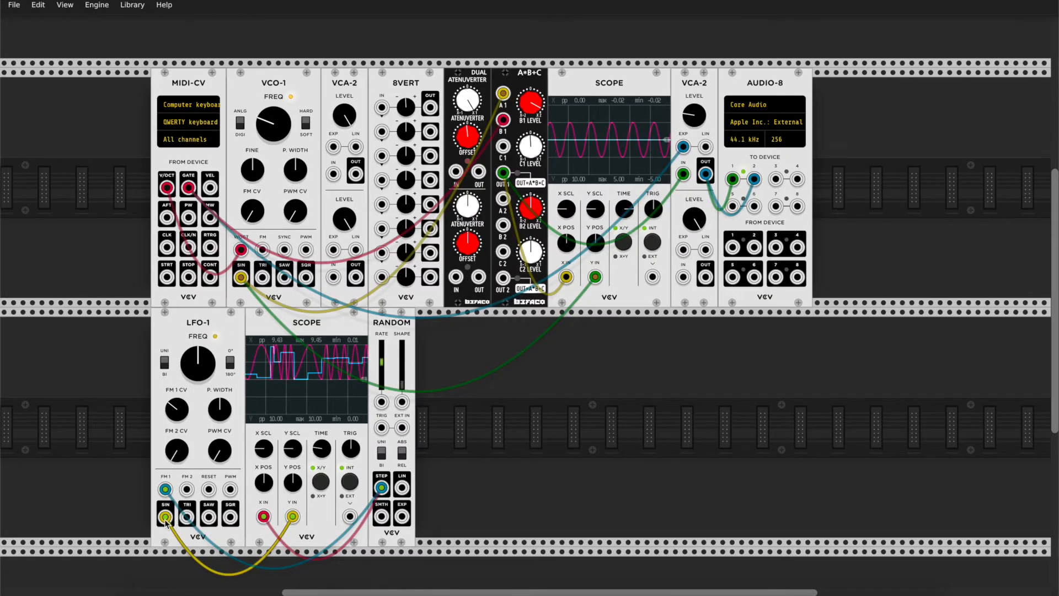
Patch LFO-1's SIN output into the A*B+C module's C1 input and adjust the B1 LEVEL.
{"action": "left_click_drag", "start_coordinate": [165, 520], "coordinate": [503, 146]}
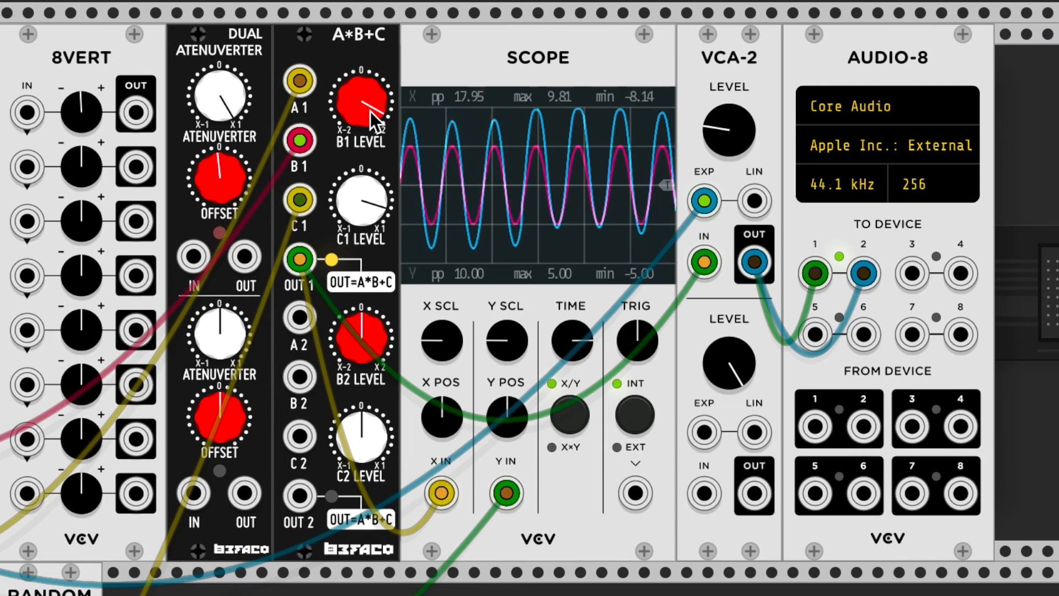
{"action": "left_click_drag", "start_coordinate": [369, 110], "coordinate": [370, 102]}
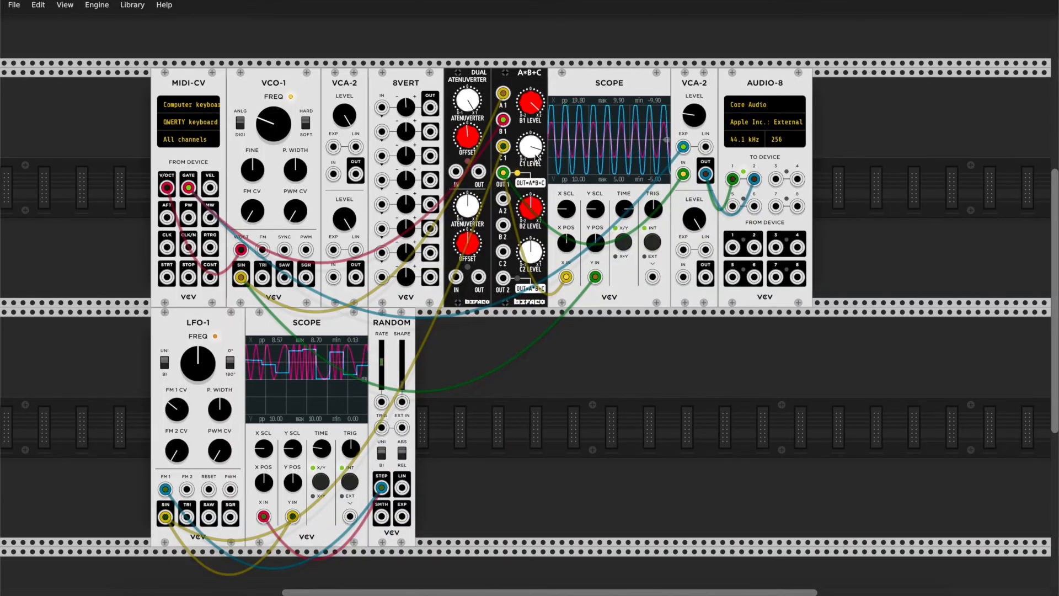
Raise the LFO-1 frequency and play a series of notes on the computer keyboard to hear the modulated sine.
{"action": "left_click_drag", "start_coordinate": [190, 377], "coordinate": [190, 364]}
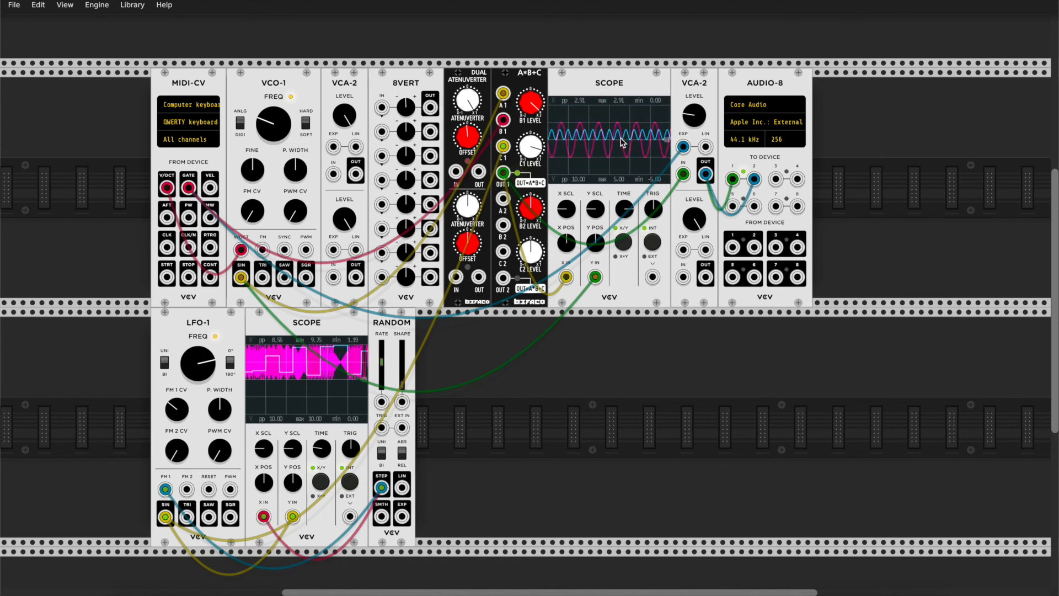
{"action": "key", "text": "z"}
{"action": "key", "text": "x"}
{"action": "key", "text": "v"}
{"action": "key", "text": "b"}
{"action": "key", "text": "z"}
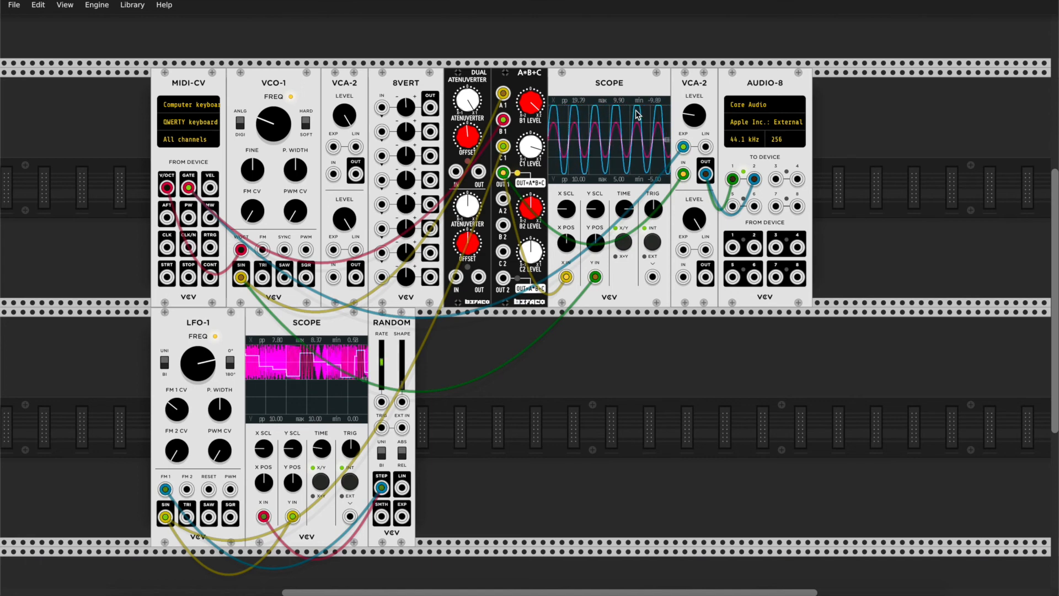
{"action": "key", "text": "x"}
{"action": "key", "text": "z"}
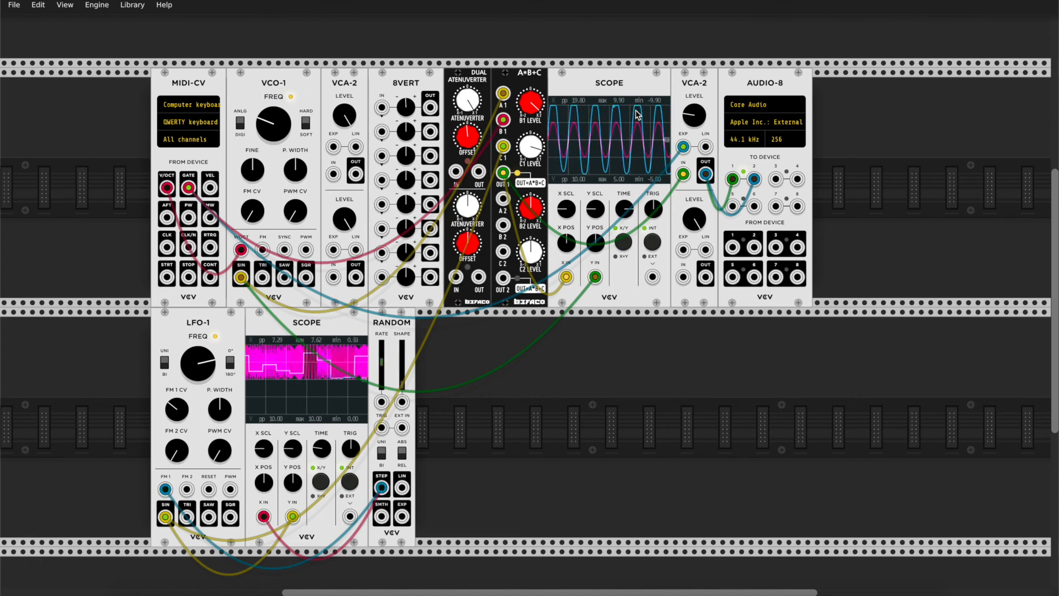